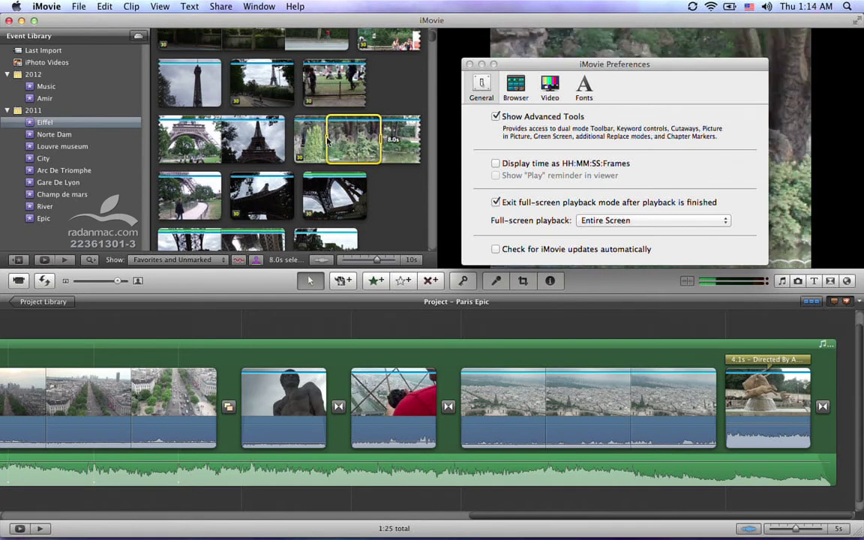
# - Try the HH:MM:SS:Frames time display while shortening the garden clip's selection to 6:13, and switch the display back off
pyautogui.click(526, 164)
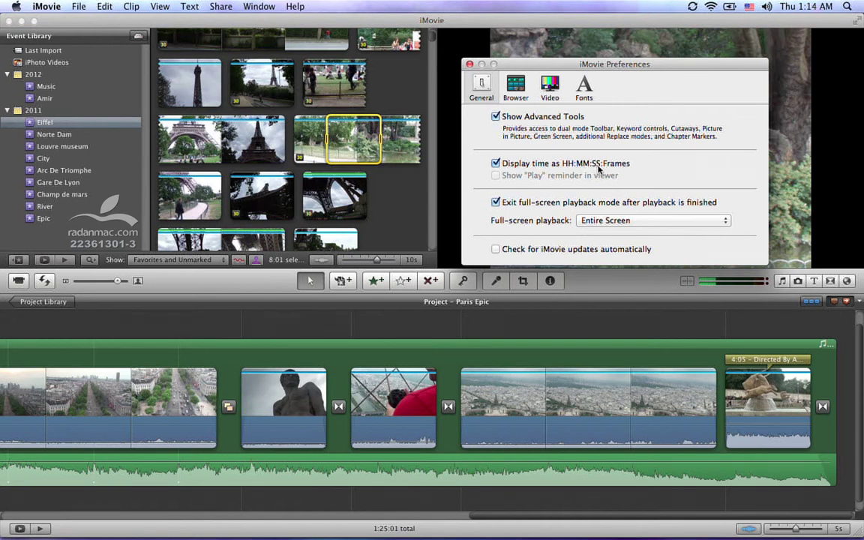
pyautogui.click(381, 138)
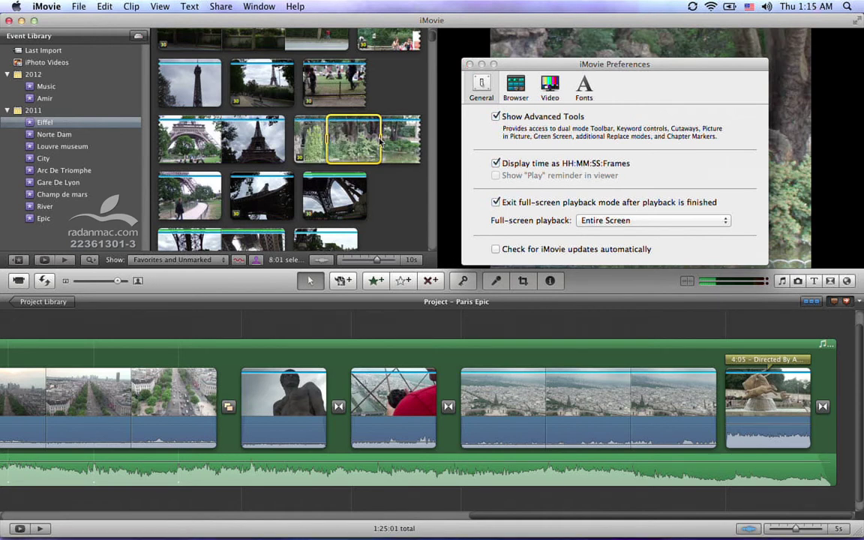
pyautogui.moveTo(381, 138); pyautogui.dragTo(370, 145)
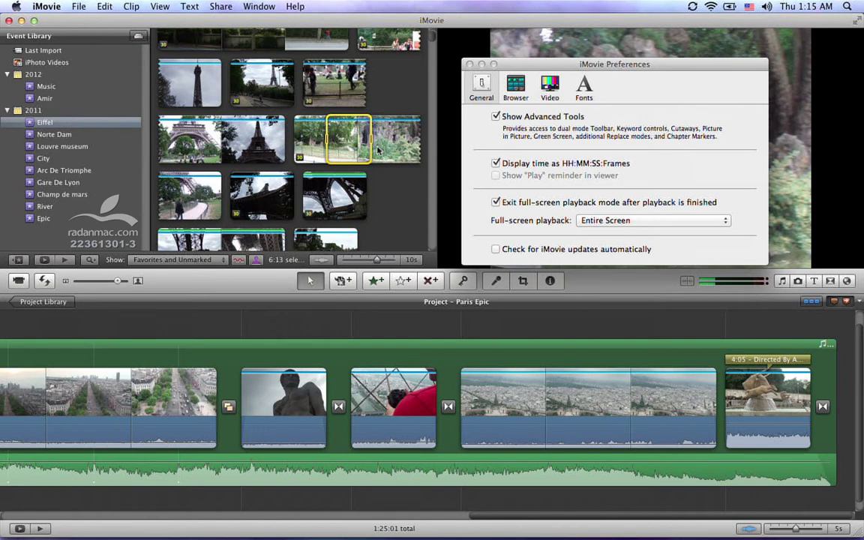
pyautogui.click(495, 163)
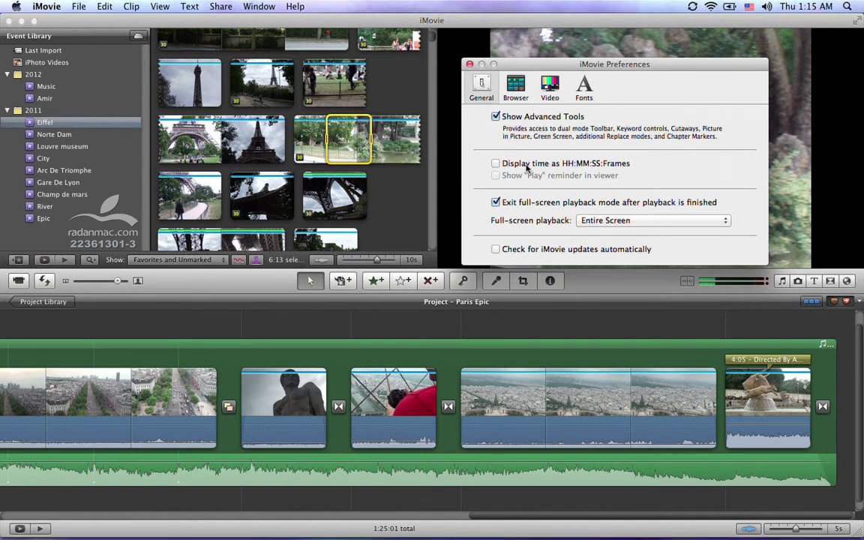
# - In the Browser preferences, try showing Event Library date ranges and using the large library font, switching each option back off
pyautogui.click(525, 88)
pyautogui.moveTo(529, 70); pyautogui.dragTo(529, 60)
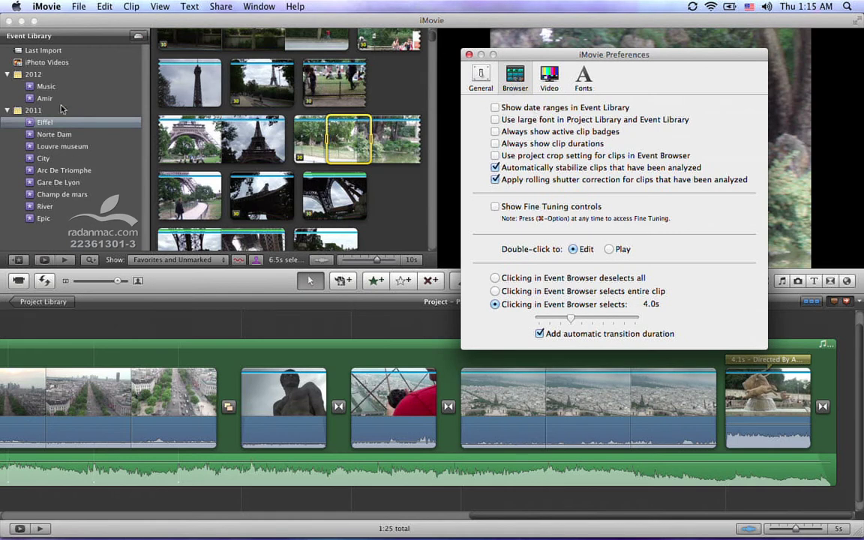
pyautogui.click(527, 110)
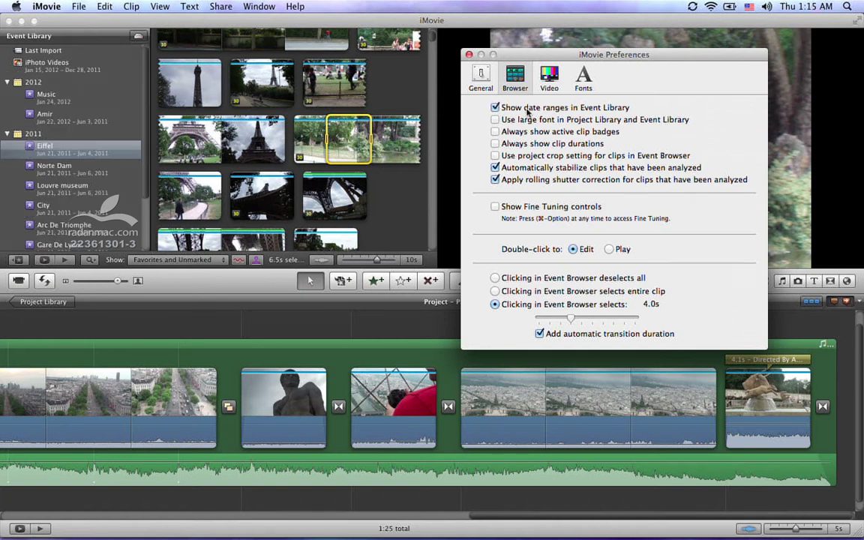
pyautogui.click(527, 109)
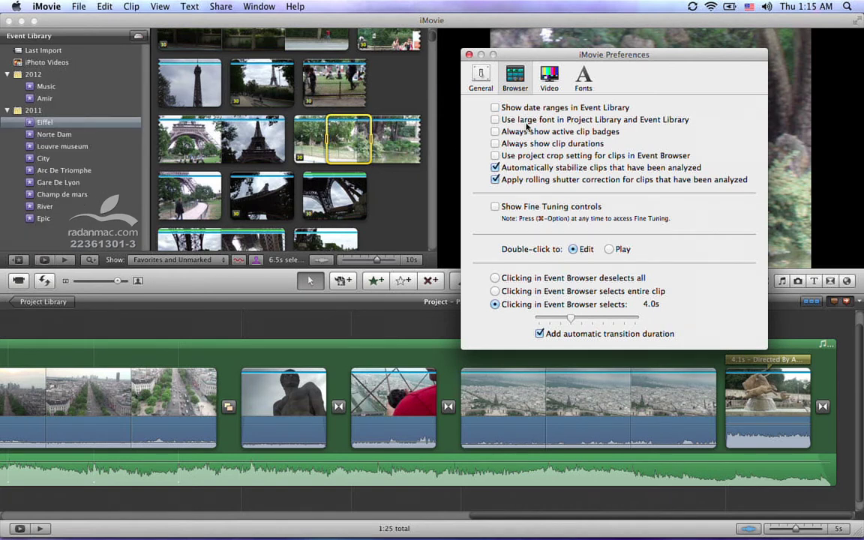
pyautogui.click(529, 122)
pyautogui.click(529, 122)
# - Select the statue clip in the project and enable the option to always show active clip badges
pyautogui.click(390, 405)
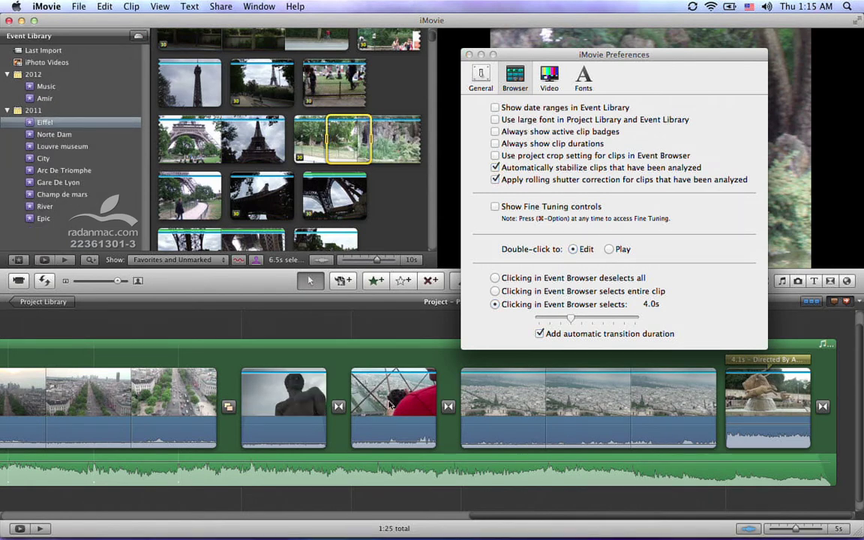
pyautogui.click(259, 366)
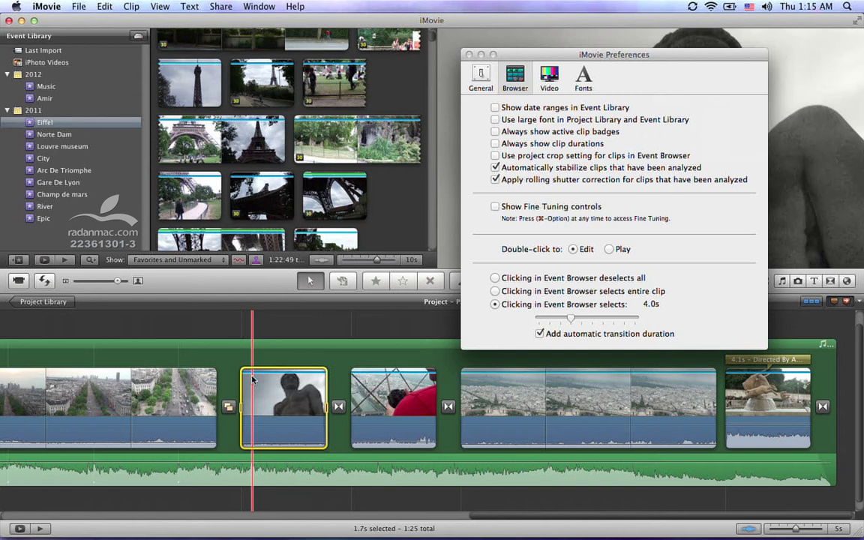
pyautogui.click(572, 133)
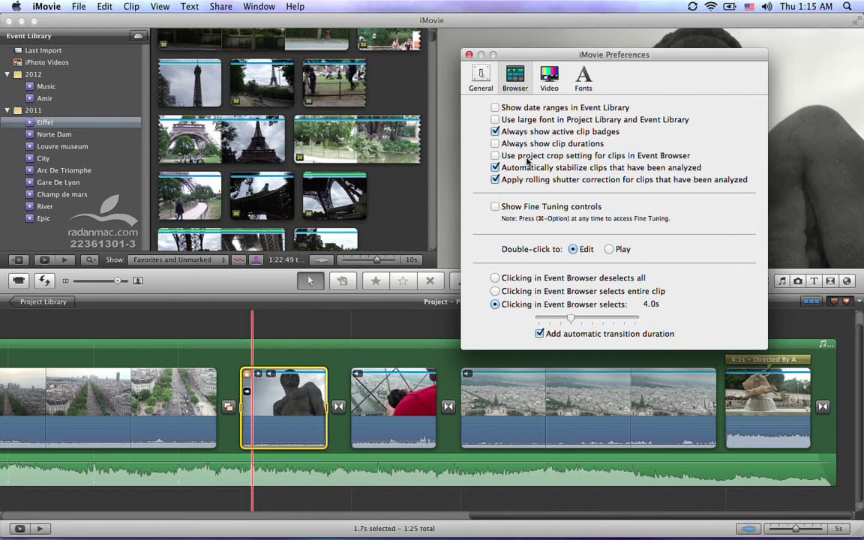
# - Try the option to always show clip durations and switch it off again
pyautogui.click(544, 145)
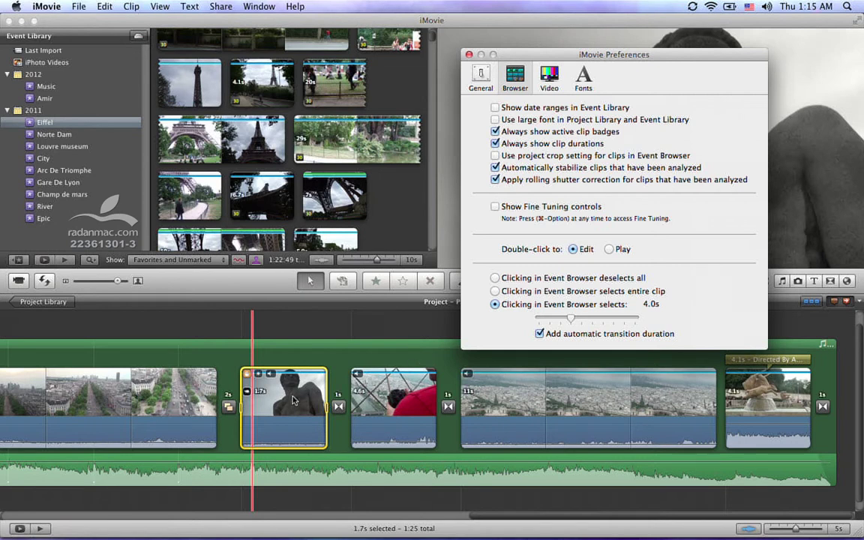
pyautogui.click(495, 143)
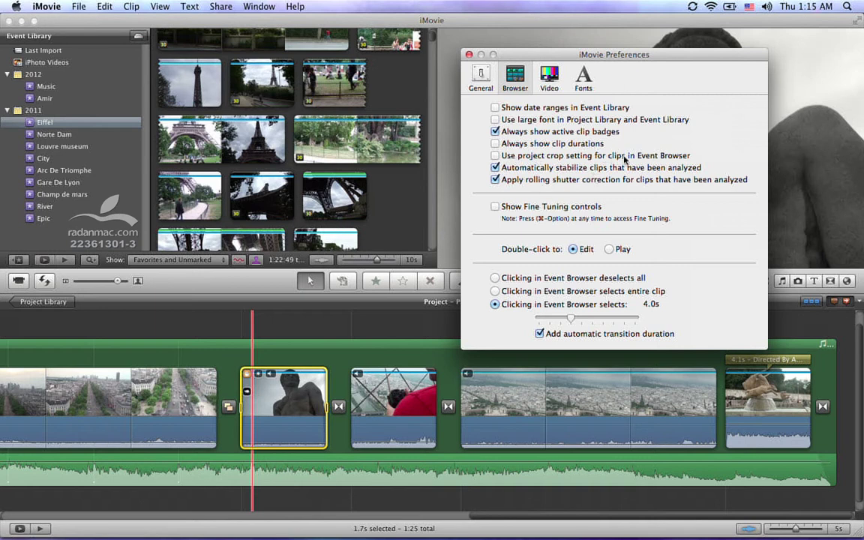
# - Select the Eiffel Tower clip with the streetlamp and try the project crop setting for Event Browser clips, switching it off again
pyautogui.moveTo(640, 63); pyautogui.dragTo(475, 147)
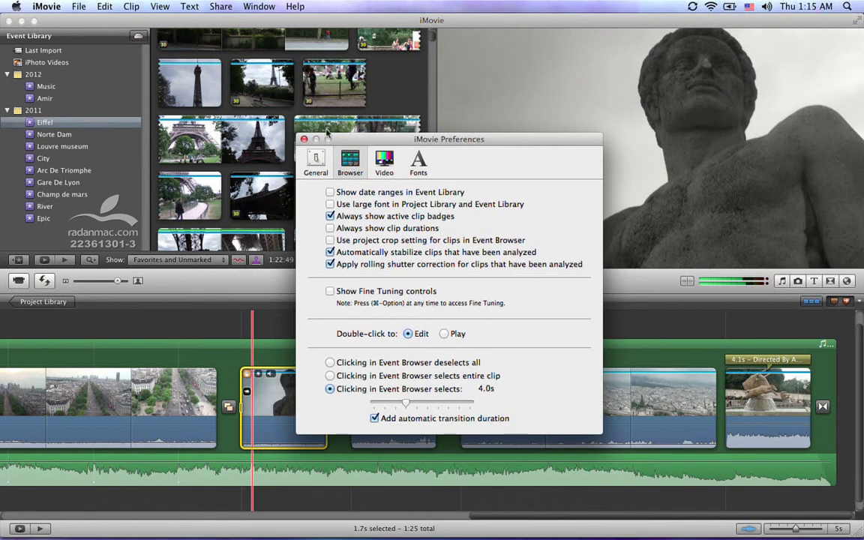
pyautogui.click(263, 92)
pyautogui.click(267, 89)
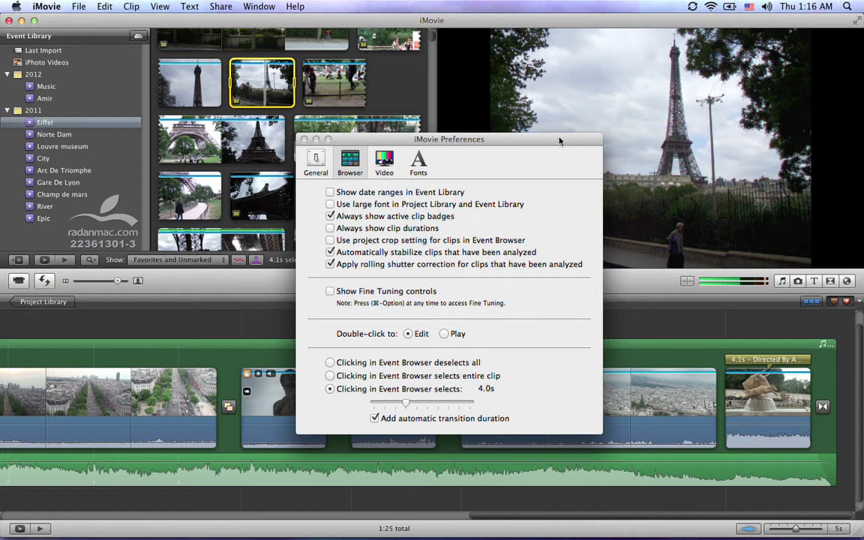
pyautogui.moveTo(531, 142)
pyautogui.mouseDown()
pyautogui.moveTo(565, 103)
pyautogui.moveTo(514, 115)
pyautogui.moveTo(536, 138)
pyautogui.mouseUp()
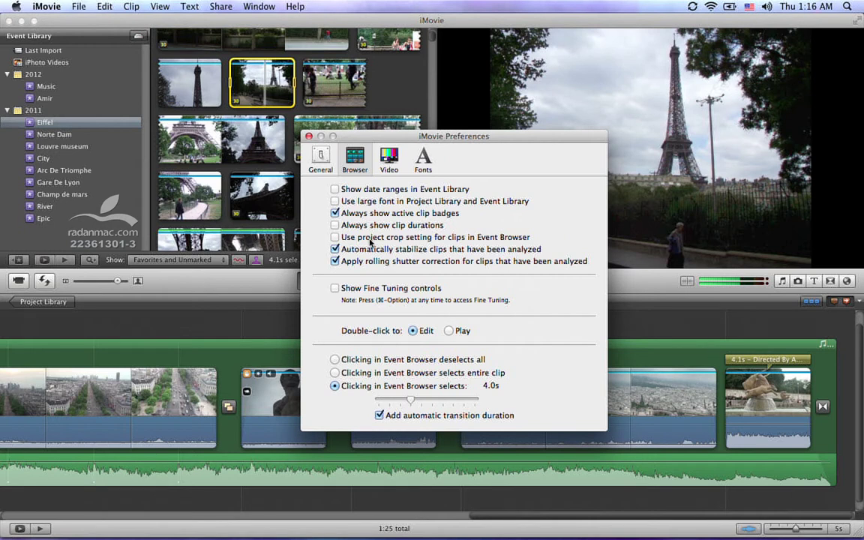
pyautogui.click(410, 237)
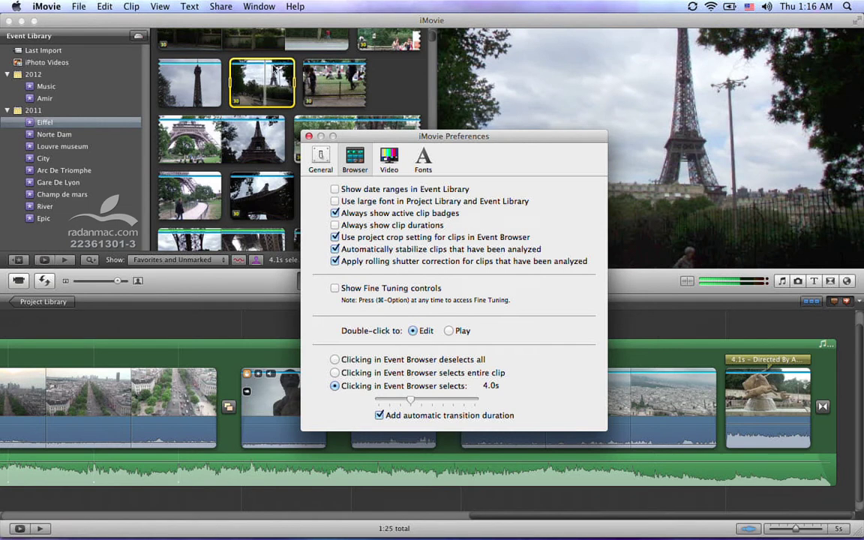
pyautogui.click(335, 237)
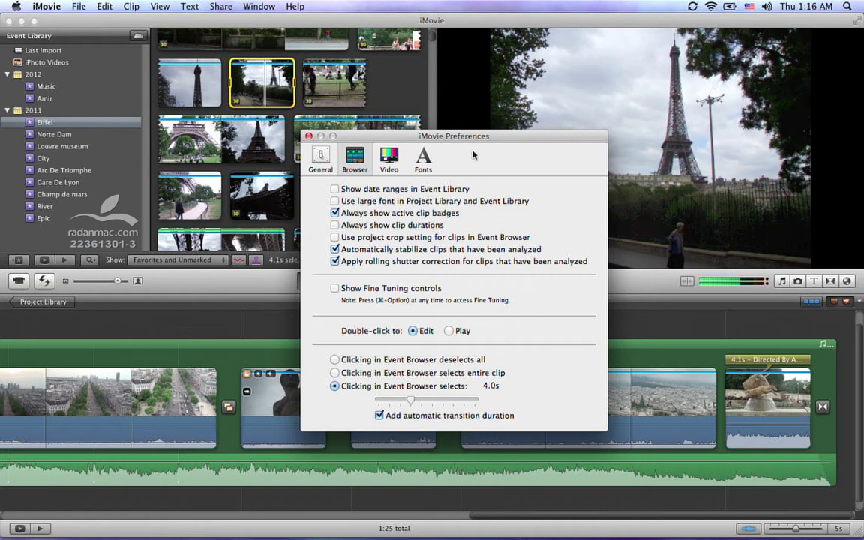
# - Close the preferences and try fine-tuning the end of the photographer clip frame by frame, out and back in
pyautogui.moveTo(477, 141); pyautogui.dragTo(548, 40)
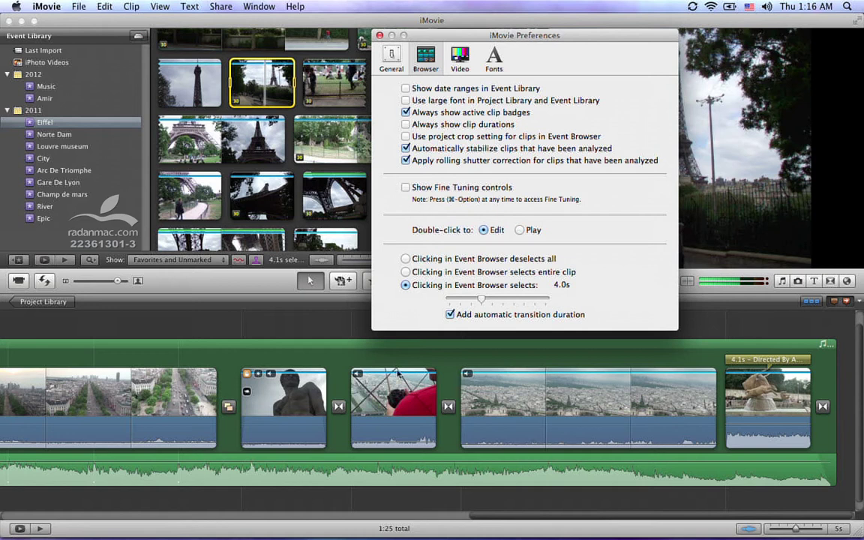
pyautogui.click(379, 36)
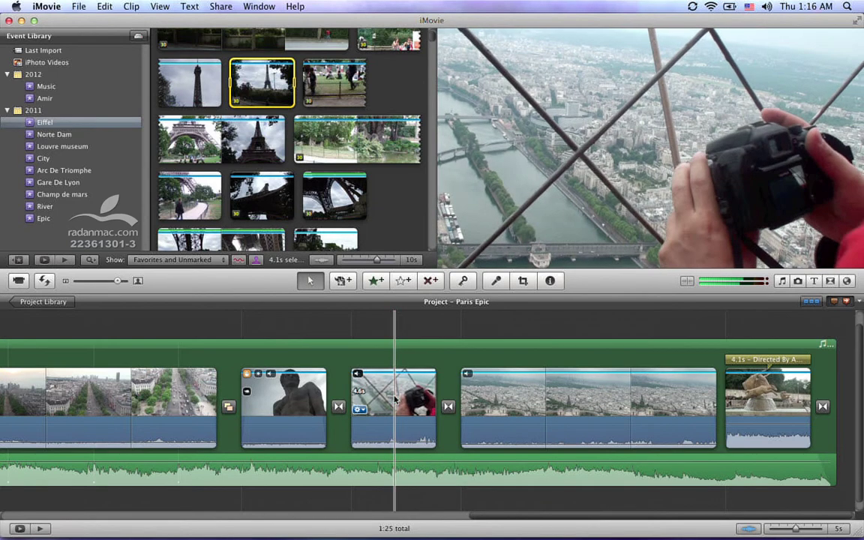
pyautogui.press('super+shift+f')
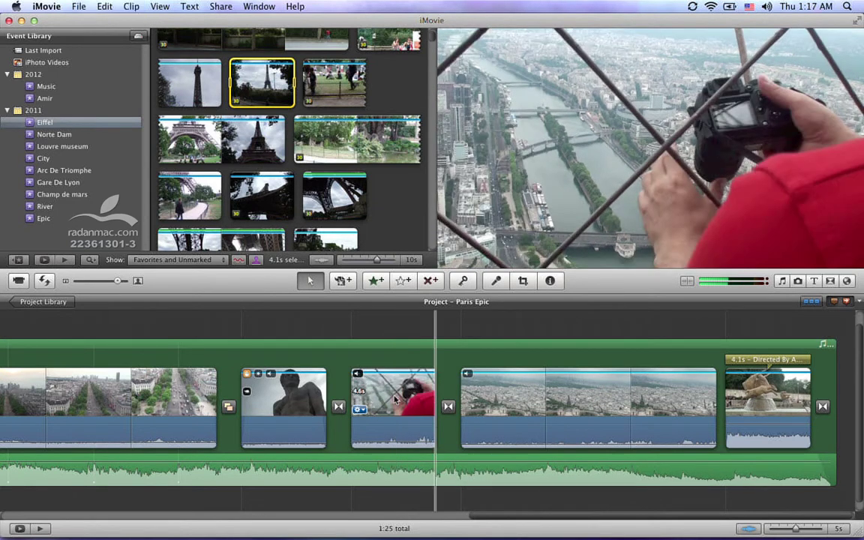
pyautogui.hotkey('alt', 'Right')
pyautogui.hotkey('alt', 'Right')
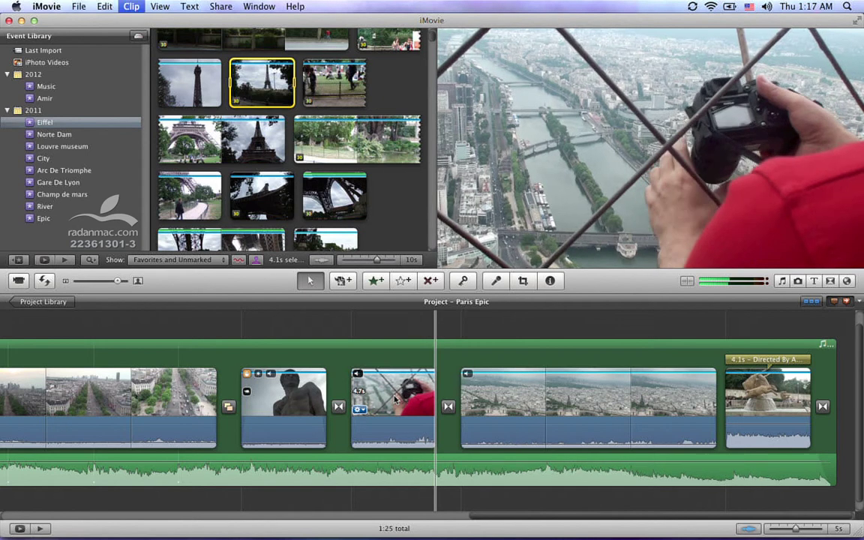
pyautogui.hotkey('alt', 'Right')
pyautogui.hotkey('alt', 'Right')
pyautogui.hotkey('alt', 'Right')
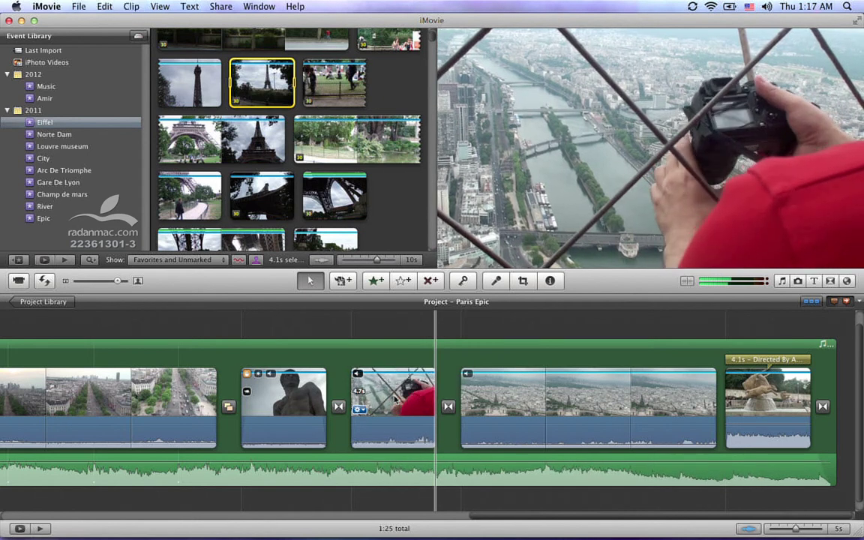
pyautogui.hotkey('alt', 'Right')
pyautogui.hotkey('alt', 'Right')
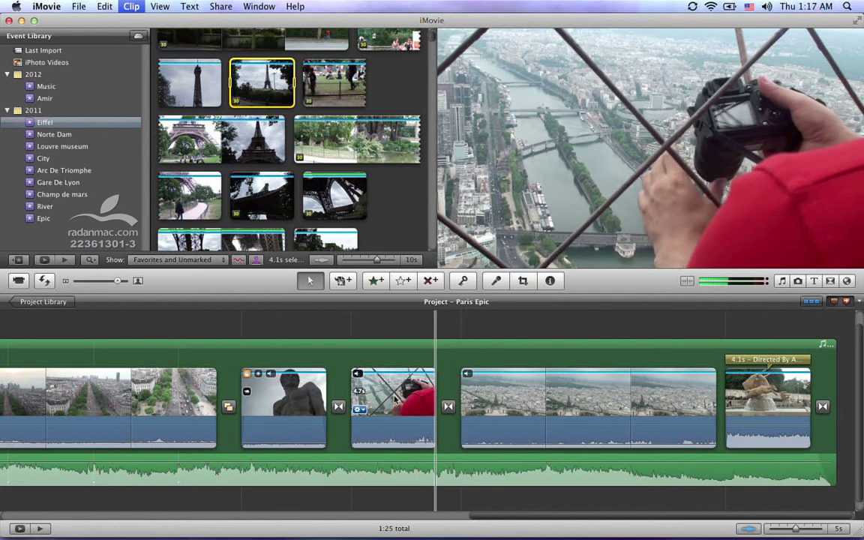
pyautogui.hotkey('alt', 'Right')
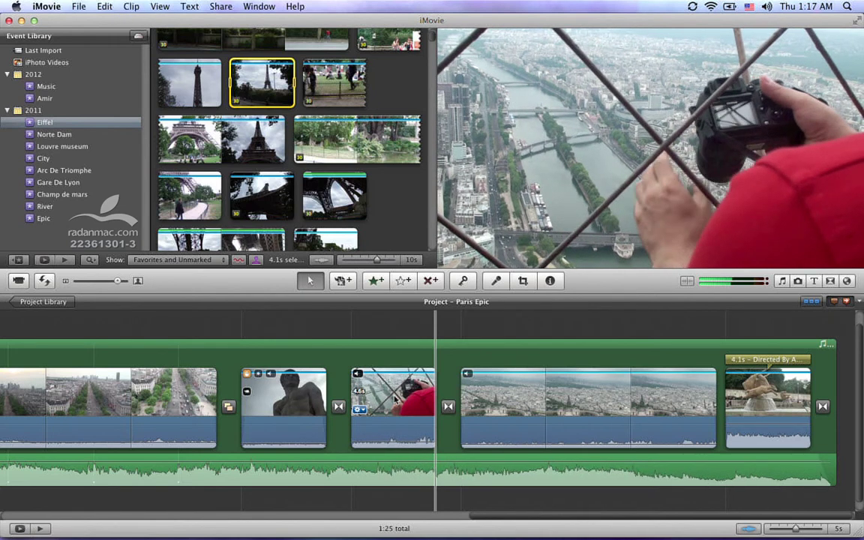
pyautogui.click(394, 398)
# - Enable Show Fine Tuning controls in the Browser preferences and close the preferences window
pyautogui.press('super+comma')
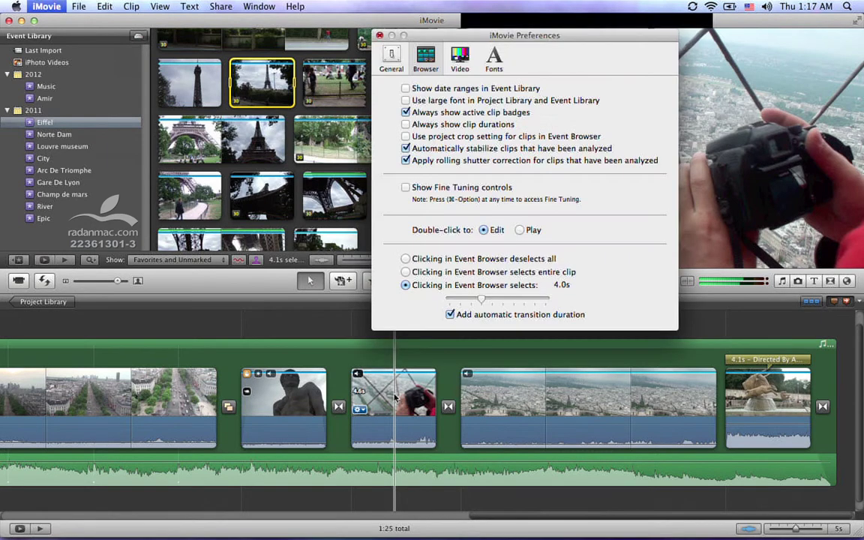
pyautogui.click(439, 188)
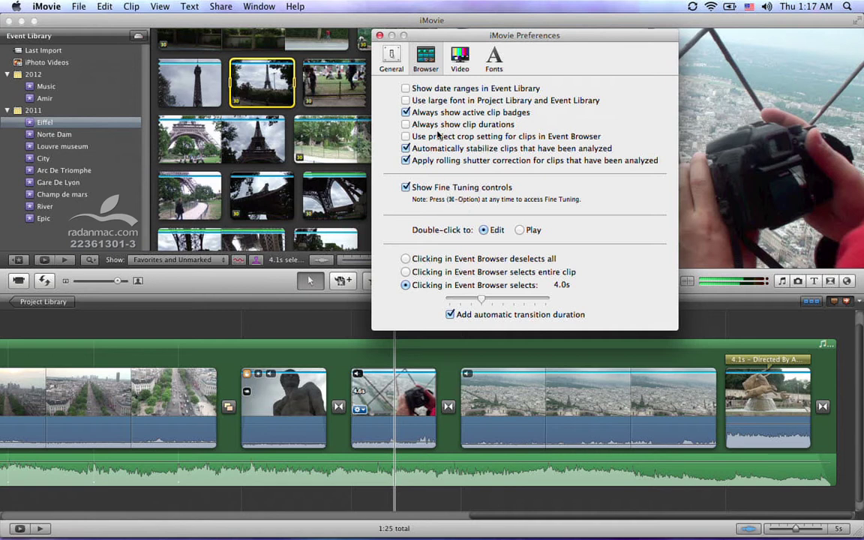
pyautogui.click(379, 35)
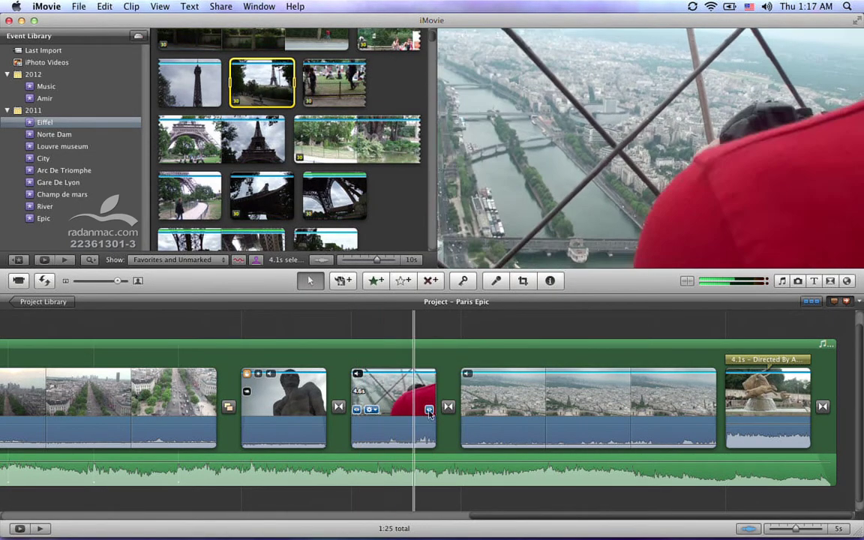
# - Fine-tune the end and start points of the photographer clip with its fine tuning handles
pyautogui.click(432, 412)
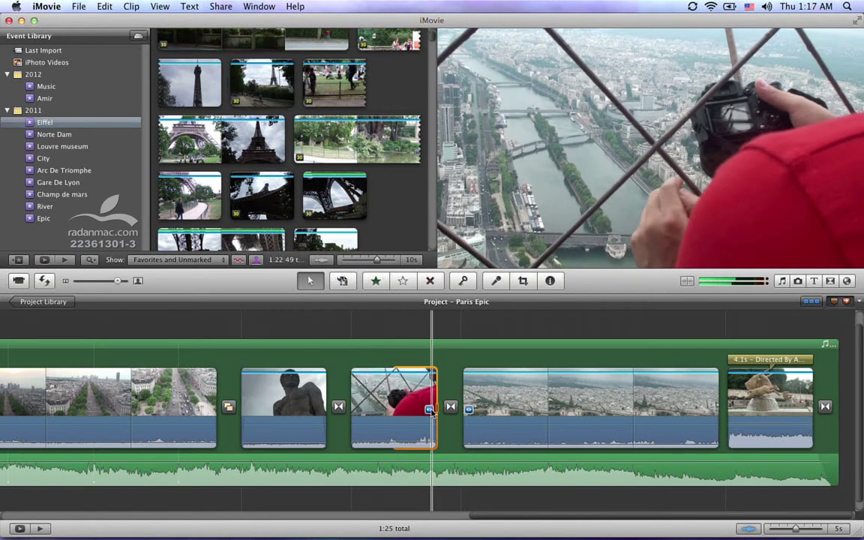
pyautogui.press('space')
pyautogui.moveTo(439, 413); pyautogui.dragTo(445, 412)
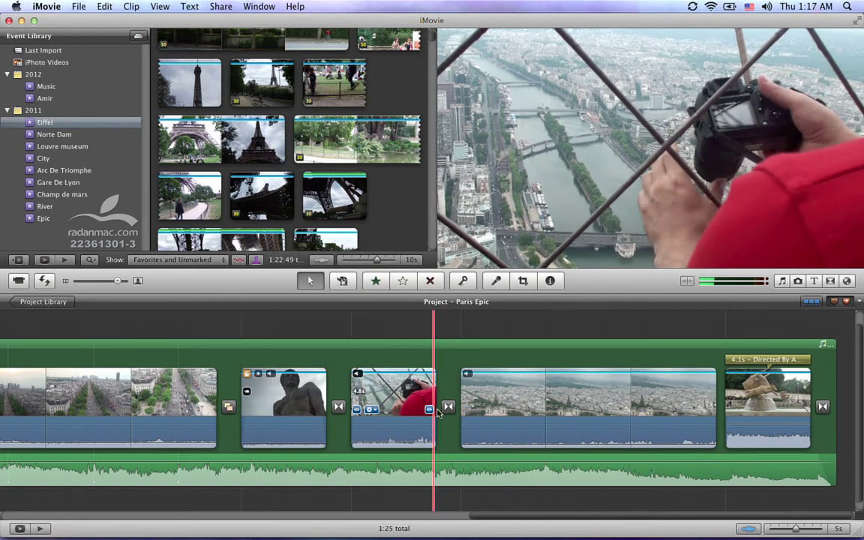
pyautogui.click(351, 408)
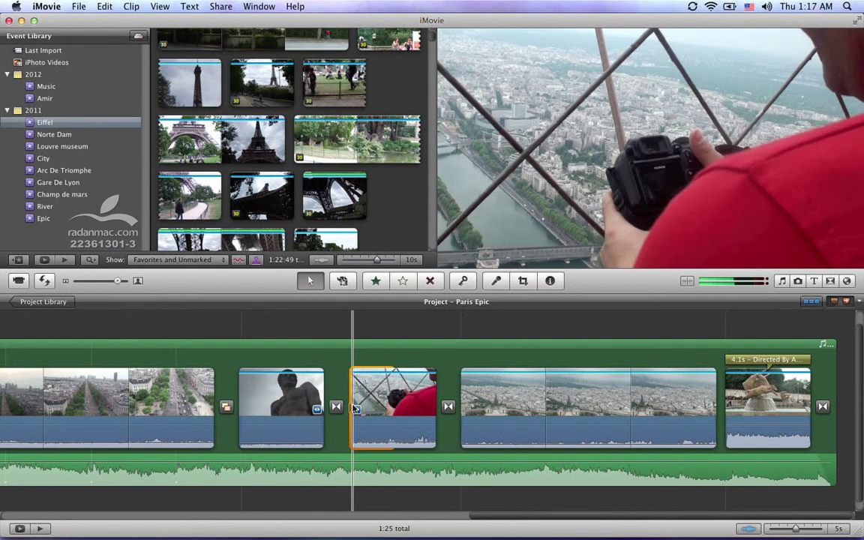
pyautogui.moveTo(353, 411); pyautogui.dragTo(358, 412)
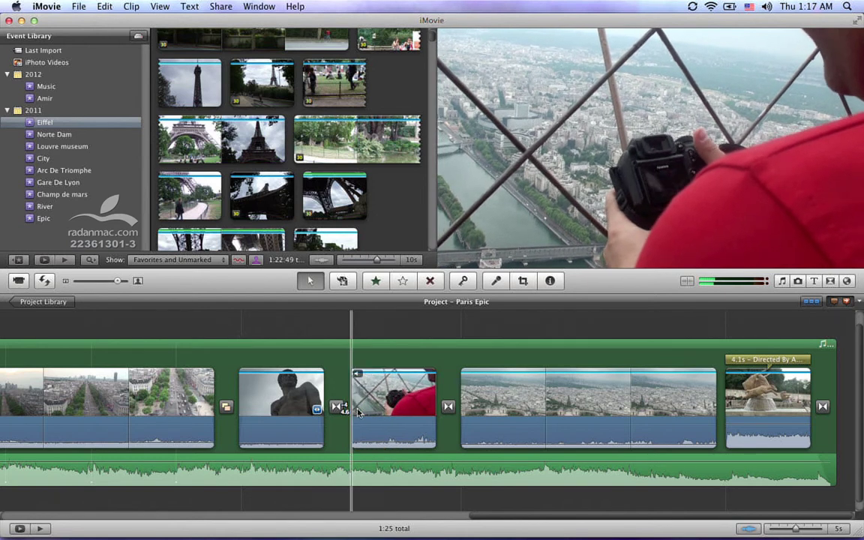
# - Reopen the preferences and review the Video import setting, the Fonts list and the General options
pyautogui.press('super+comma')
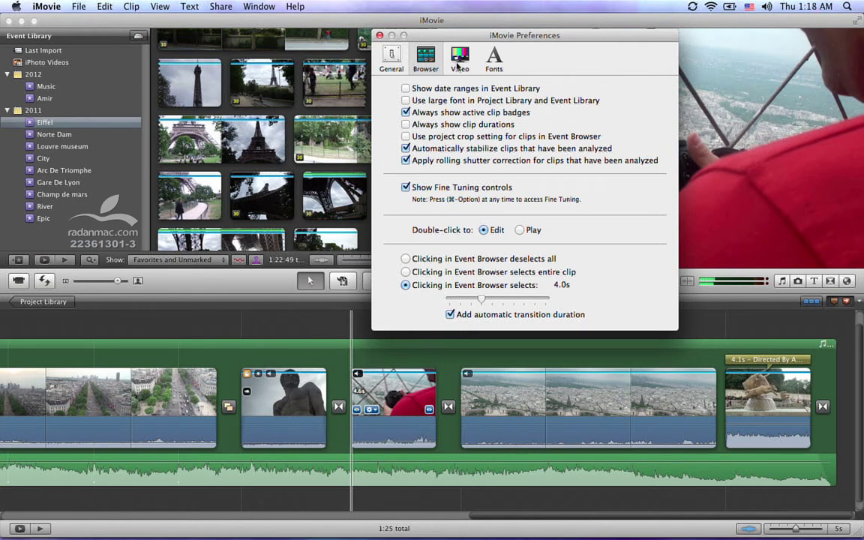
pyautogui.click(460, 57)
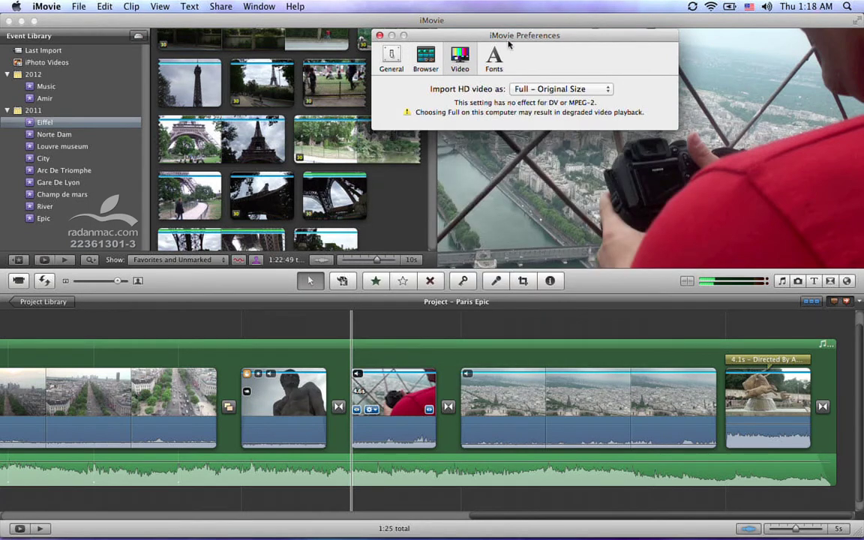
pyautogui.moveTo(509, 39); pyautogui.dragTo(503, 211)
pyautogui.click(489, 231)
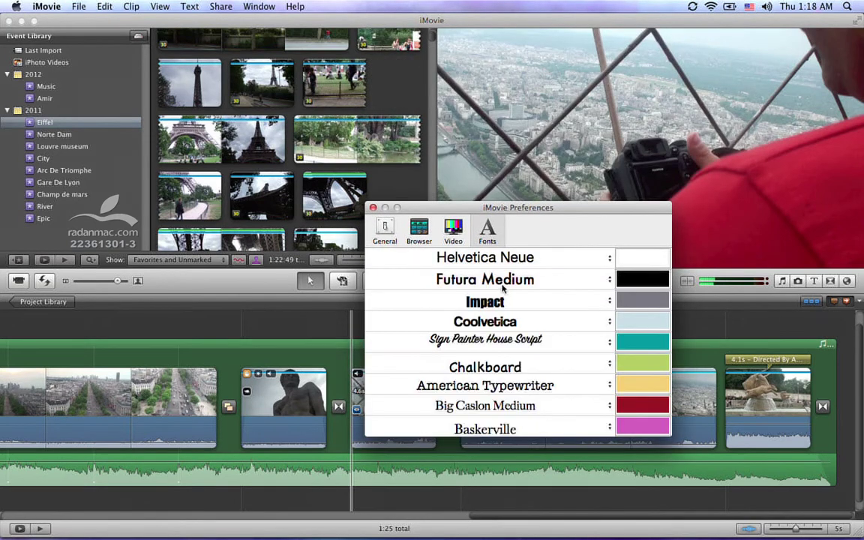
pyautogui.click(386, 236)
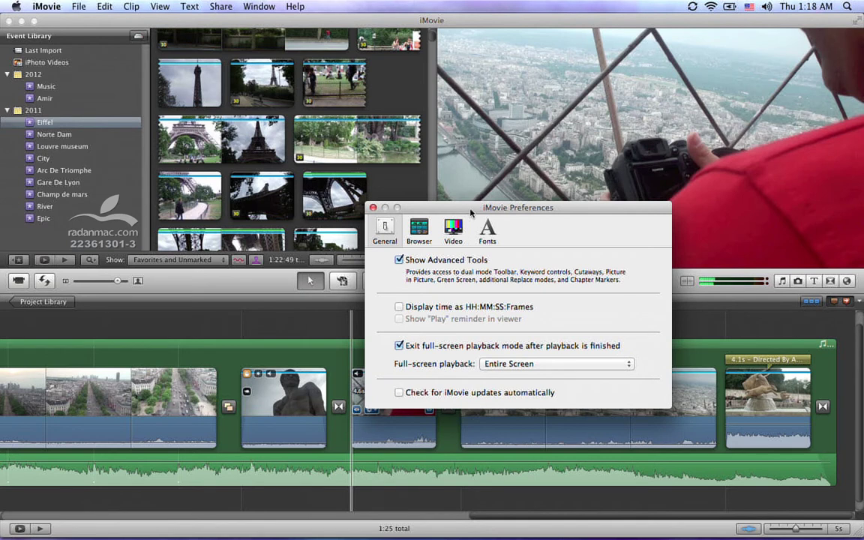
pyautogui.moveTo(471, 212); pyautogui.dragTo(492, 157)
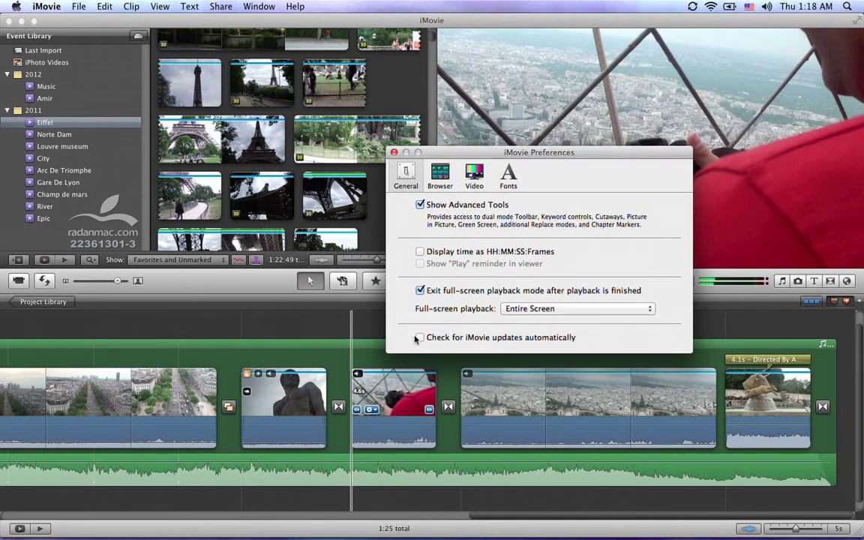